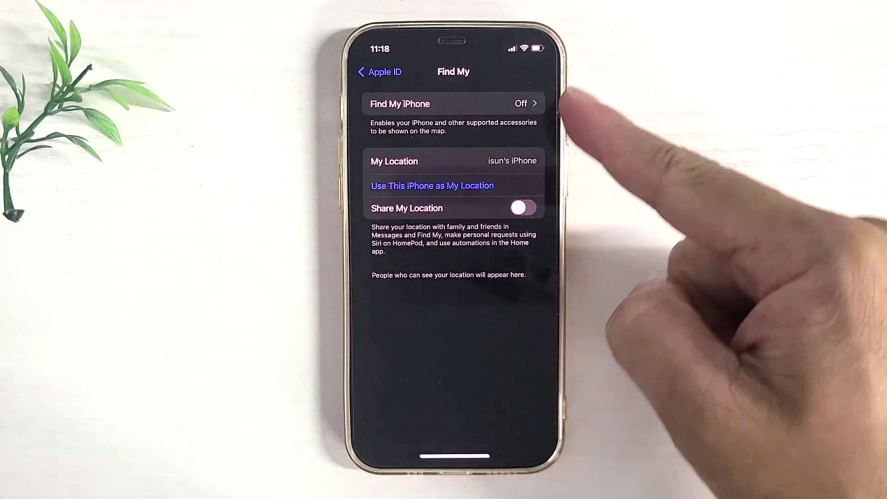
Step: Check that Find My iPhone is Off, then pull down Control Center on the iPhone
left_click(523, 104)
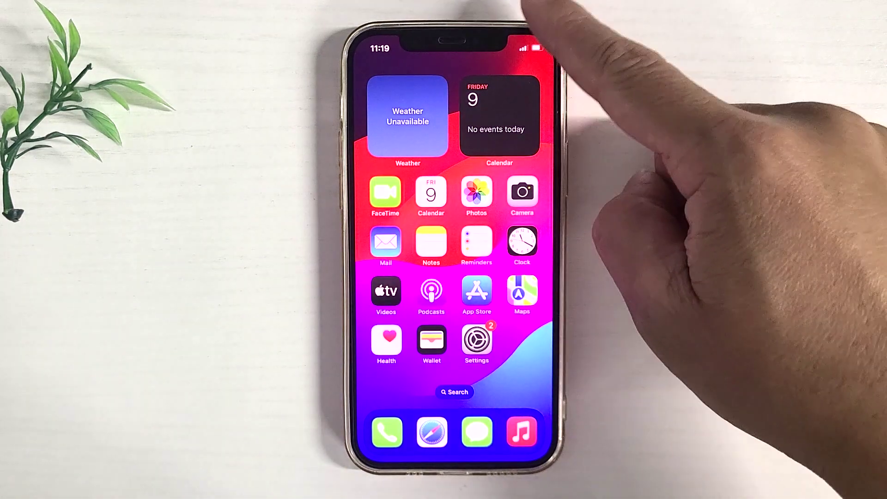
left_click_drag(536, 35, 540, 194)
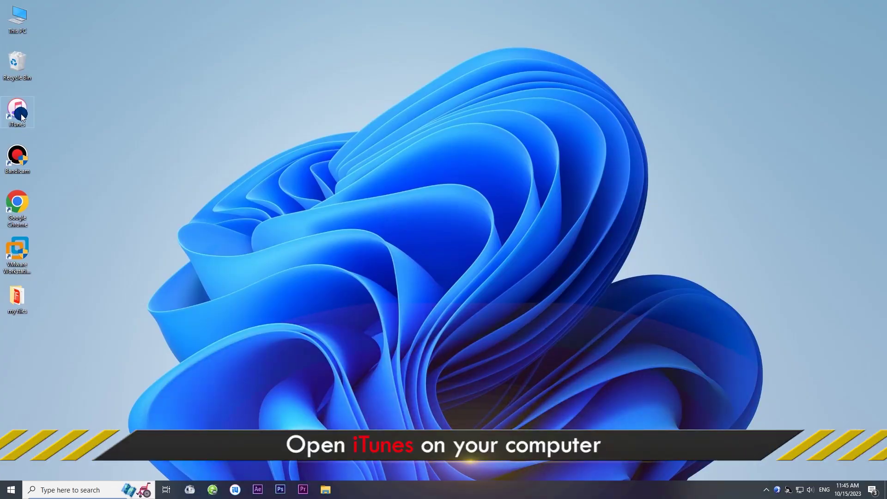
Step: Launch iTunes and choose Restore, confirming Restore and Update for the iPhone 12
double_click(18, 111)
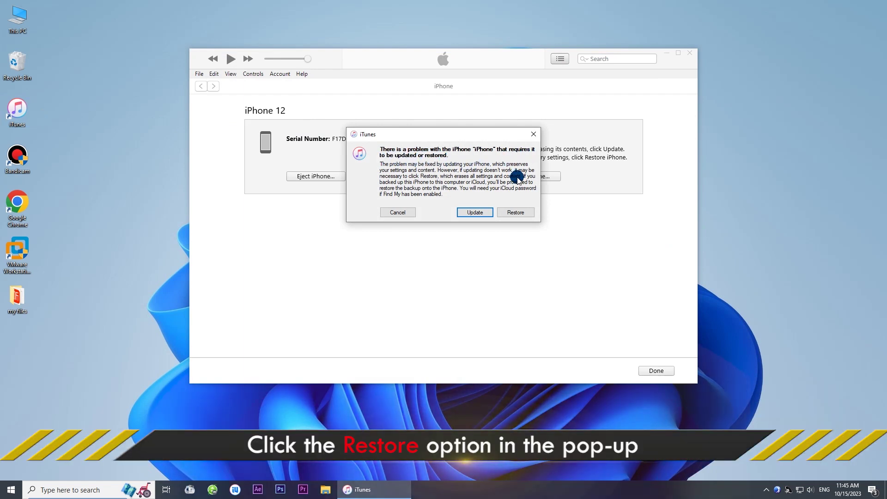
left_click(516, 212)
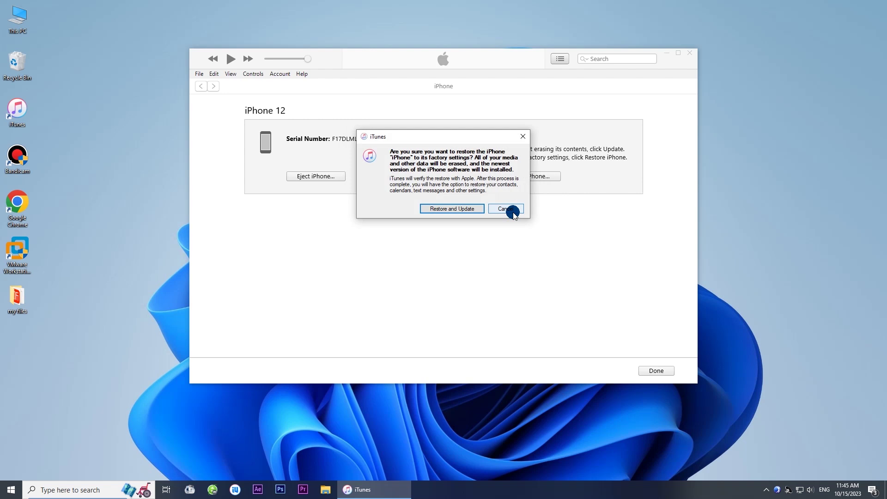
left_click(456, 209)
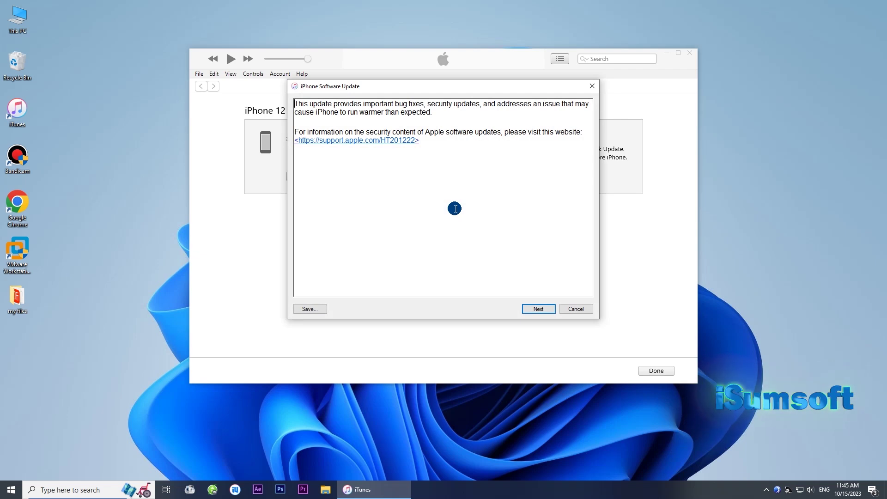
Step: Accept the update notes and license, let the restore finish, and dismiss the completion message
left_click(542, 309)
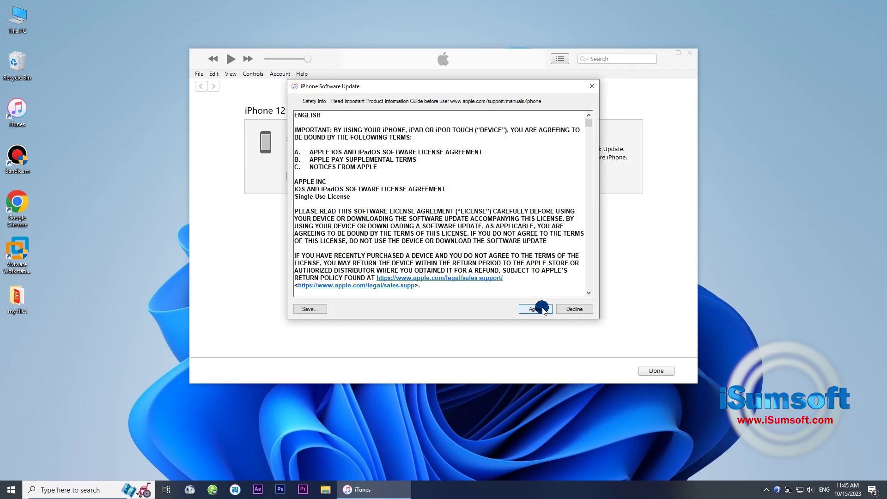
left_click(542, 310)
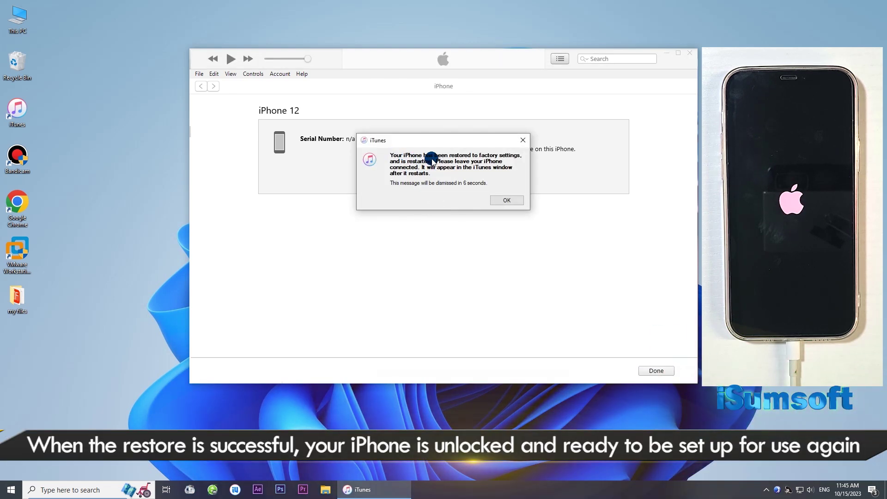
left_click(515, 201)
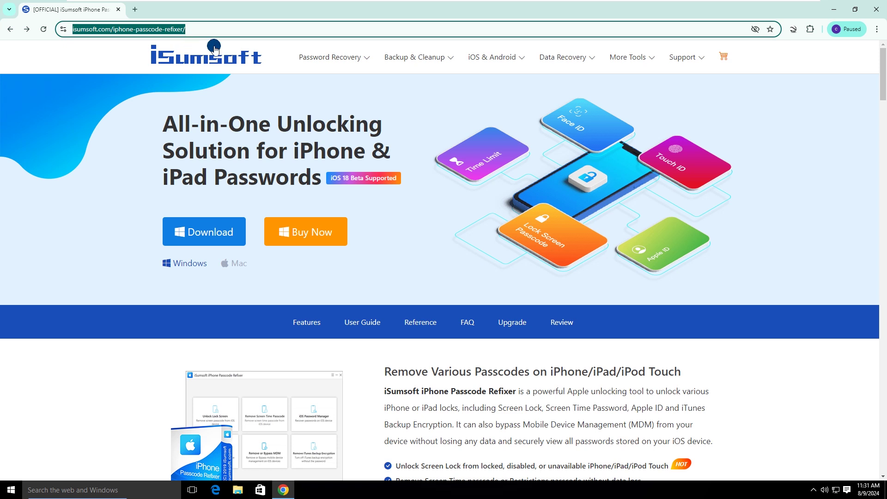
Step: Download the Windows version of Passcode Refixer from isumsoft.com/iphone-passcode-refixer/
left_click(261, 90)
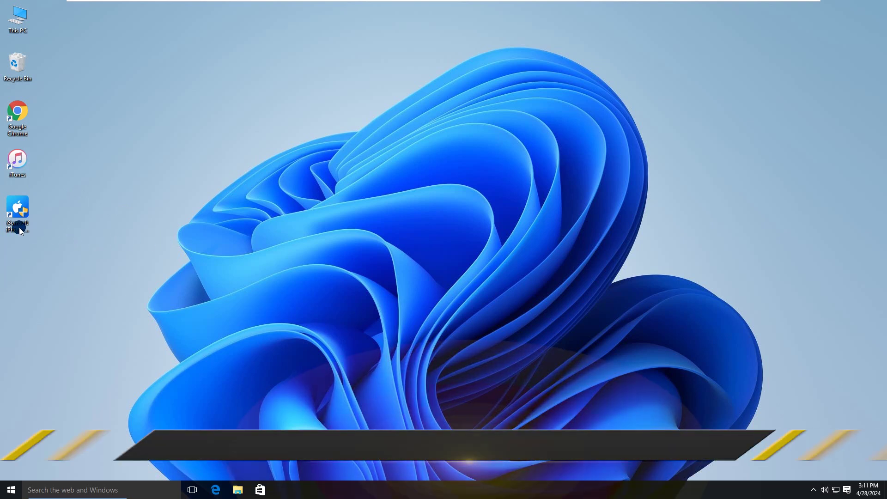
Step: Launch Passcode Refixer with administrator approval and start the Unlock Lock Screen feature
double_click(18, 213)
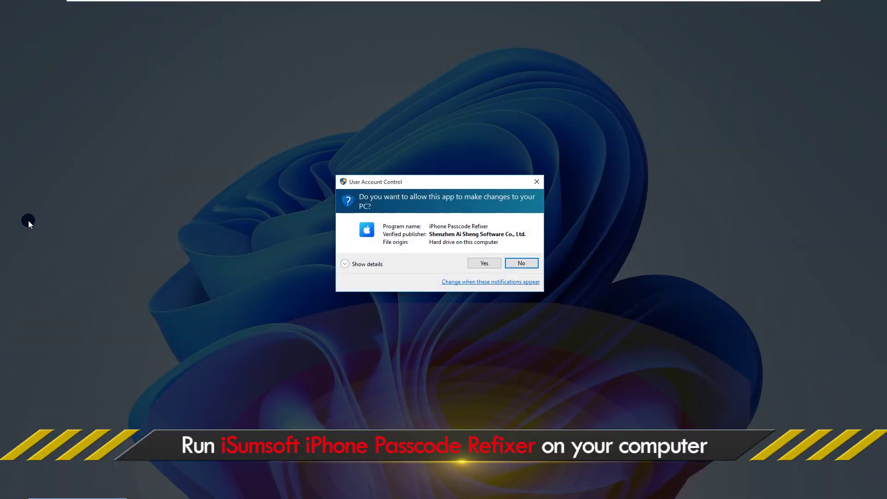
left_click(484, 263)
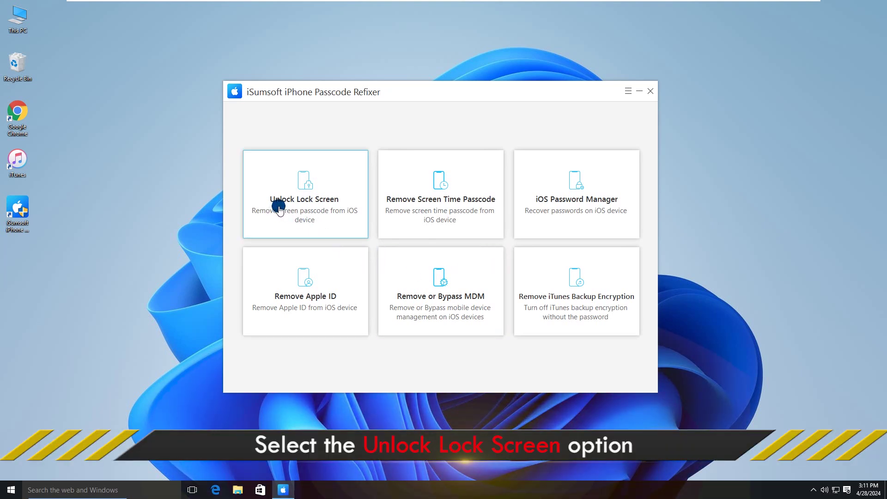
left_click(307, 200)
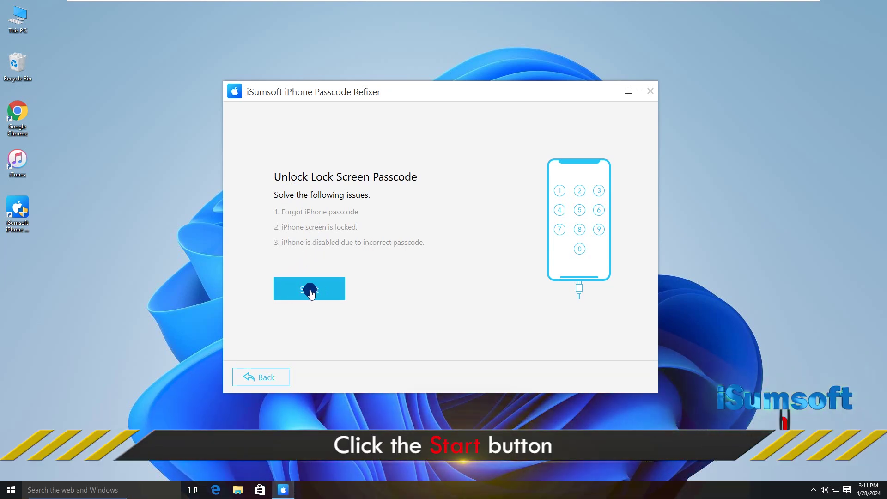
left_click(311, 291)
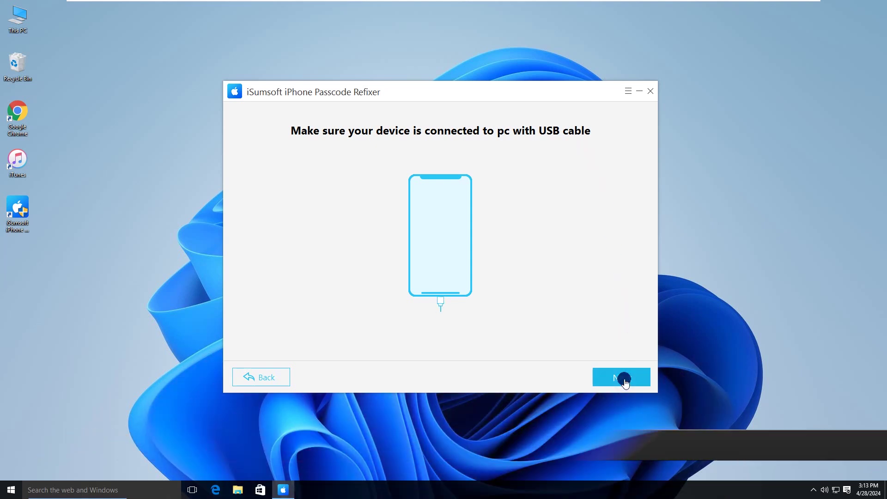
Step: Proceed past the connection prompt once the iPhone is connected by USB
left_click(625, 380)
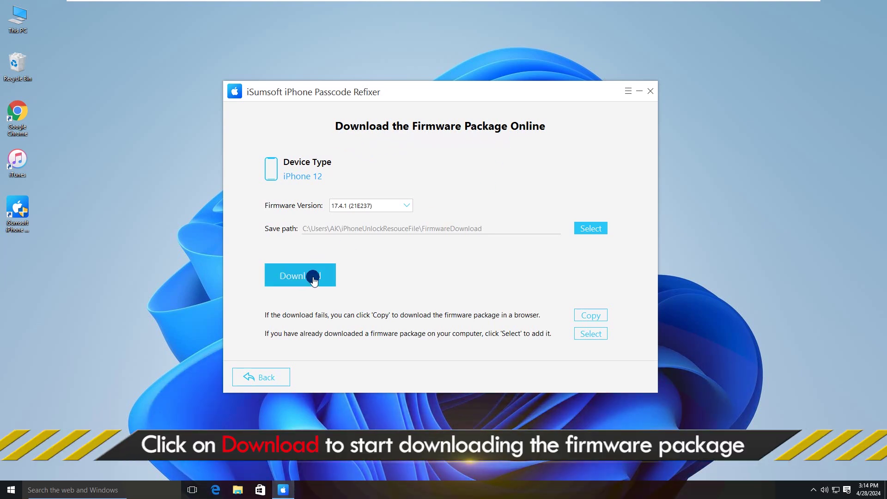
Step: Download the iPhone 12's 17.4.1 firmware package and let it verify
left_click(301, 279)
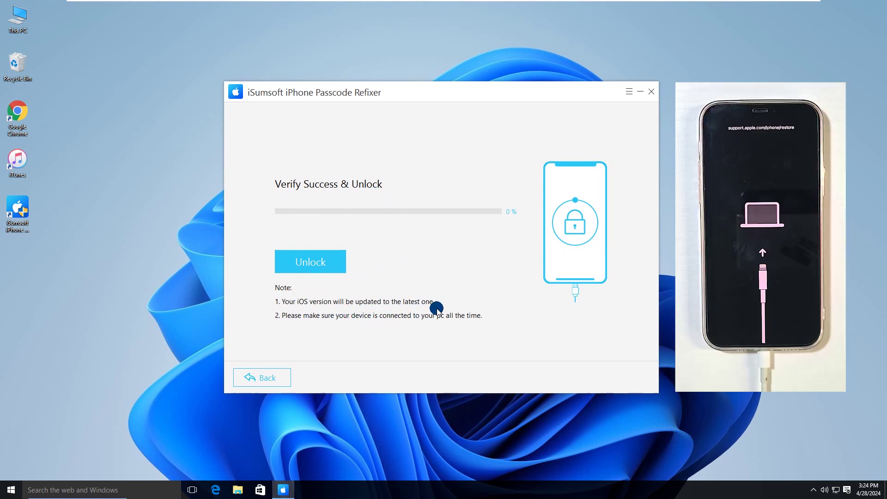
Step: Start unlocking the iPhone from the Verify Success & Unlock page
left_click(311, 262)
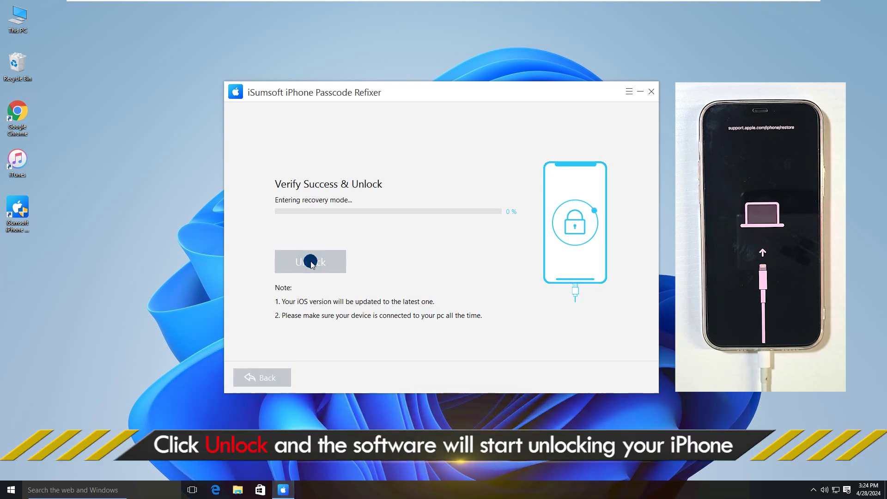